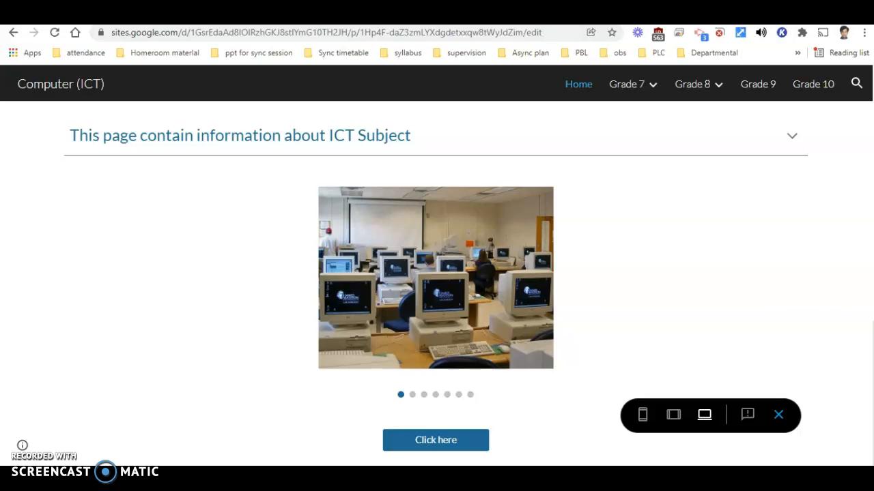
Step: Exit the Computer (ICT) site preview and return to the editor
click(355, 13)
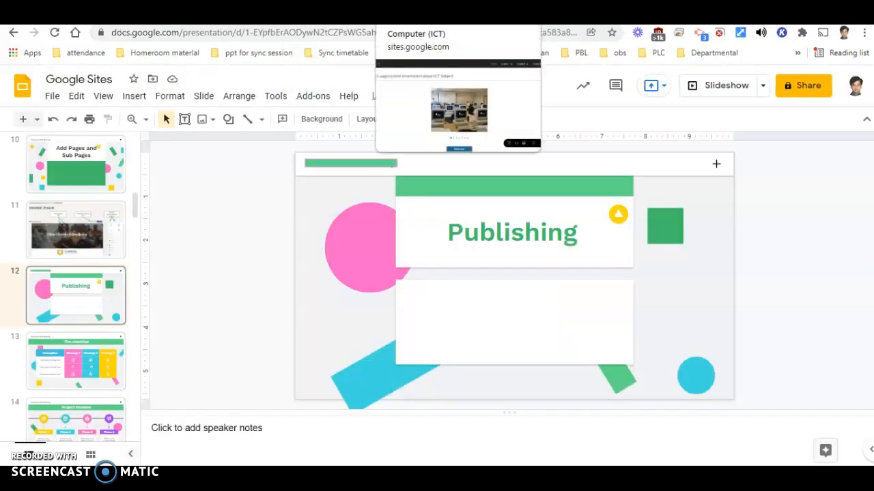
click(410, 13)
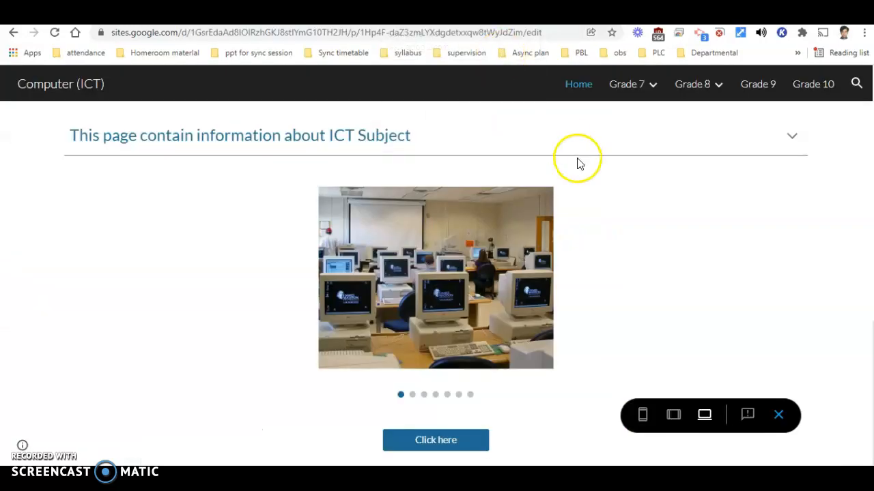
click(780, 418)
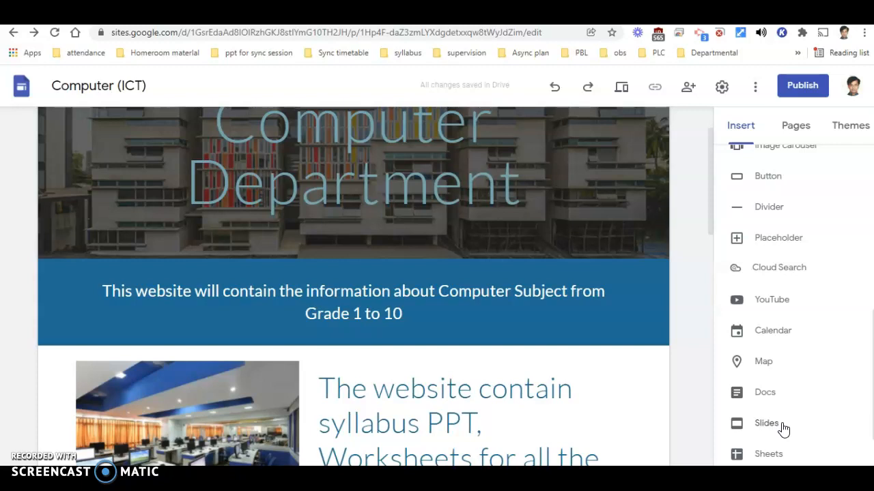
click(807, 240)
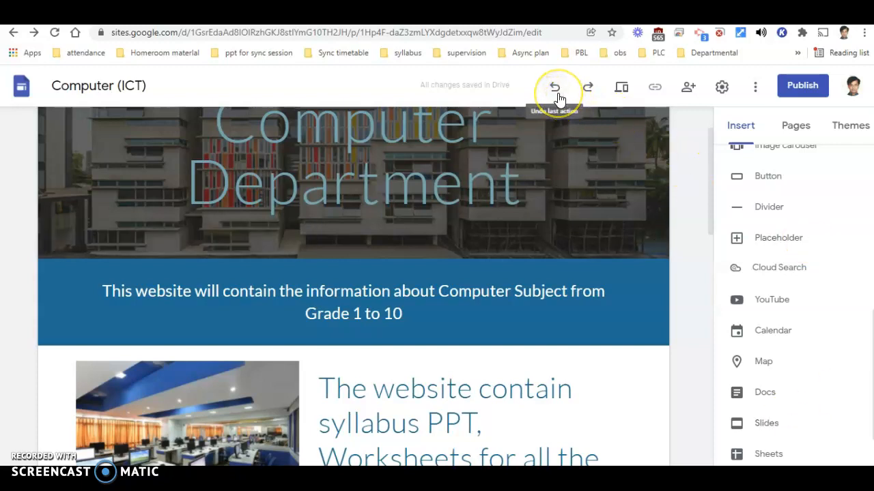
click(585, 99)
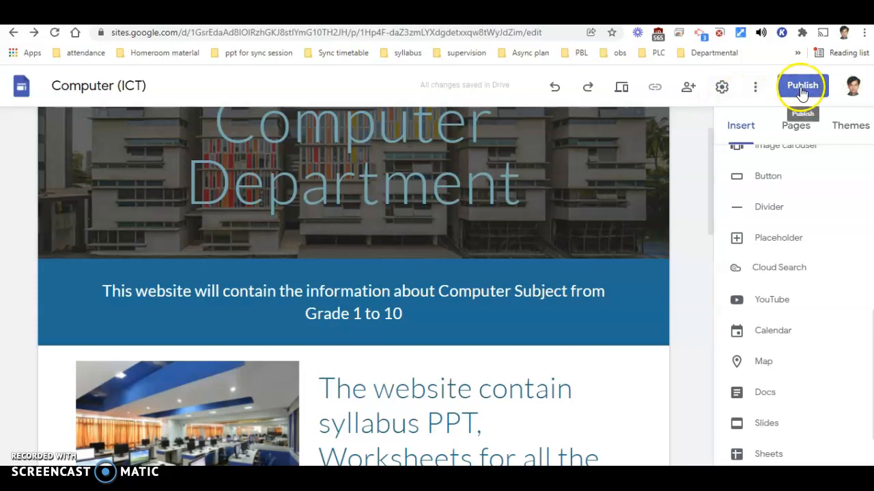
click(752, 88)
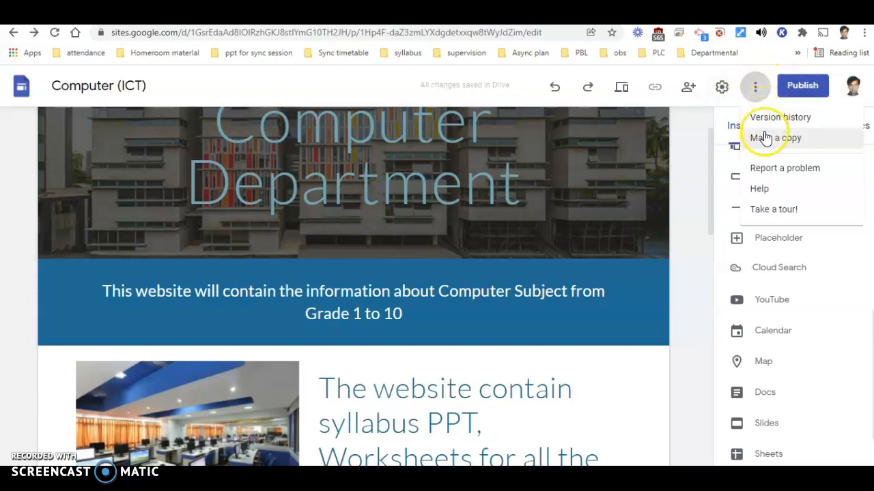
click(686, 287)
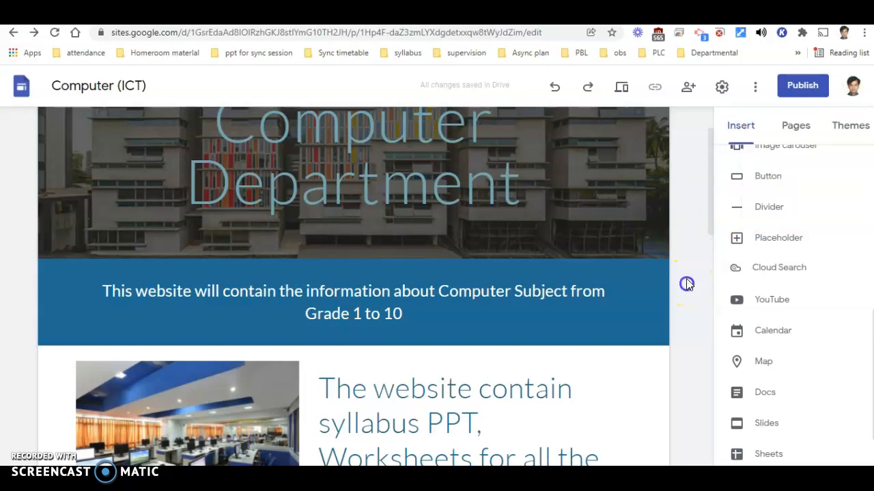
Step: Open the brand images section of the site settings
click(725, 85)
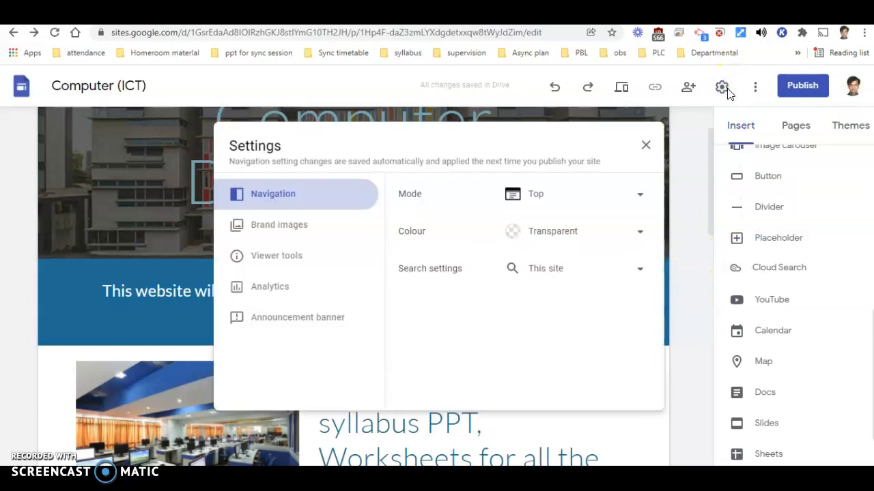
click(268, 229)
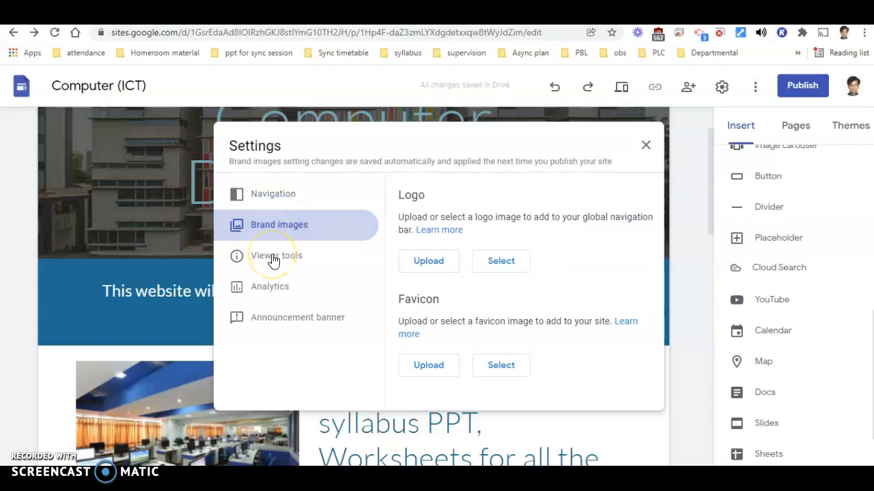
click(426, 273)
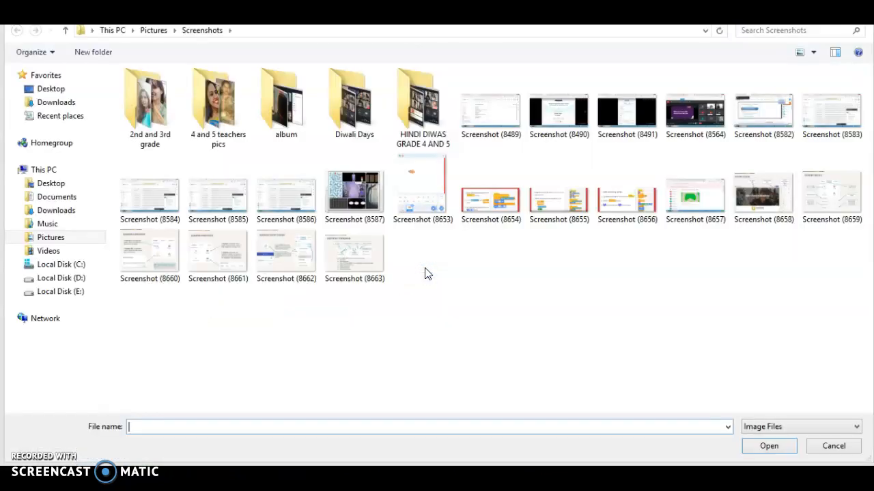
click(853, 14)
Step: Search the web for "tgaa logo" in a new browser tab and open the image results
key(ctrl+t)
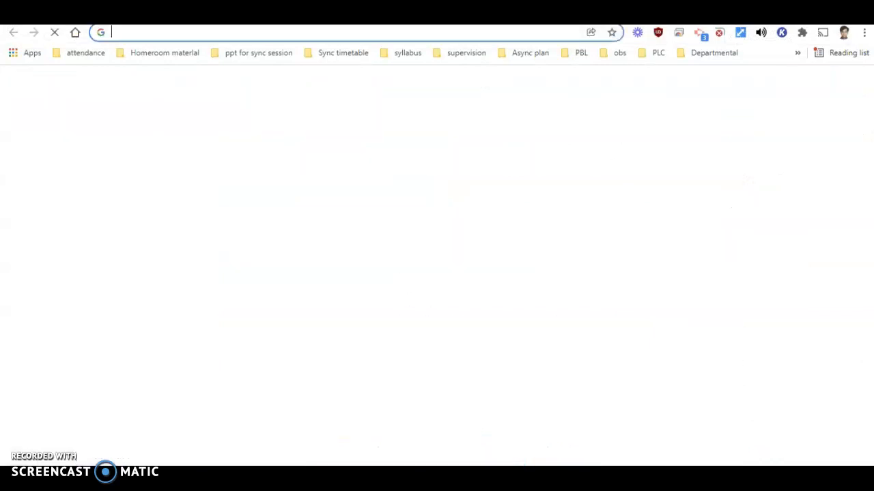
text(tgaa l)
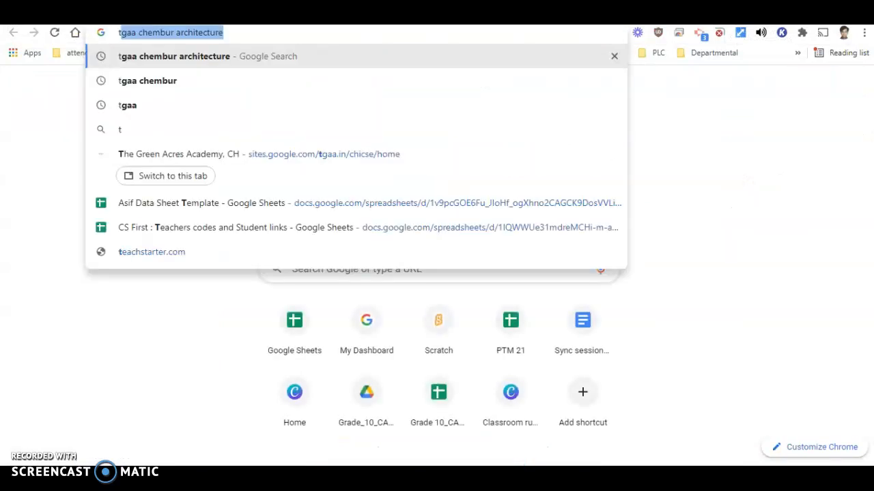
text(ogo)
key(Return)
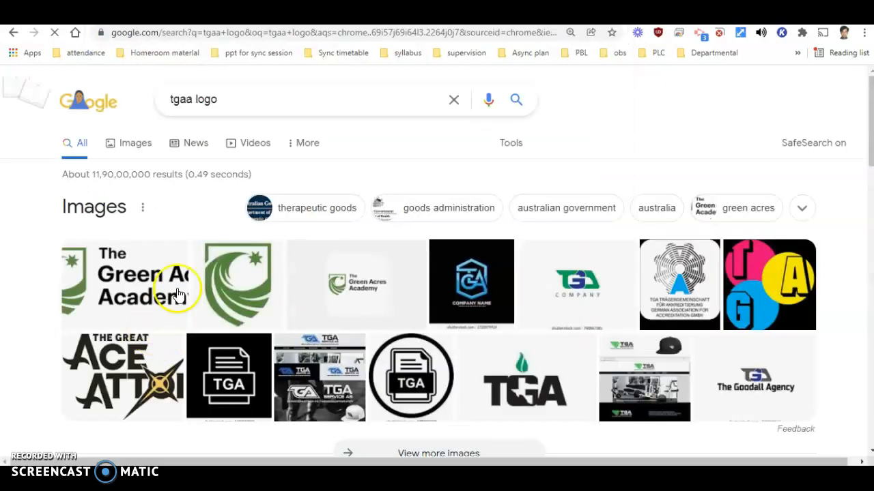
click(343, 278)
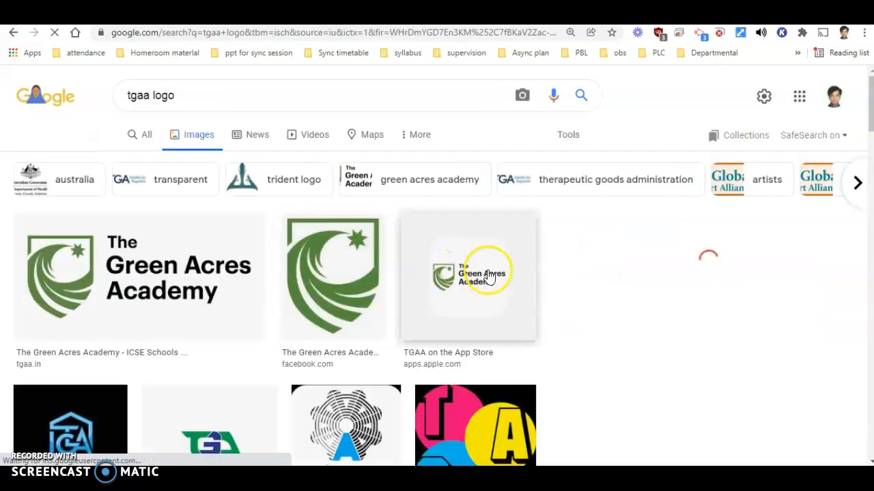
Step: Save the wide The Green Acres Academy logo image from tgaa.in to the Desktop as "logo"
click(175, 304)
right_click(175, 306)
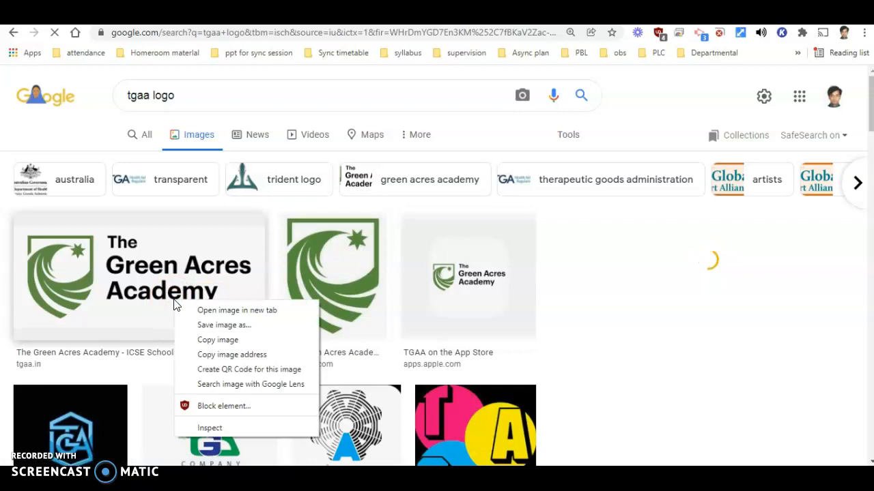
click(209, 322)
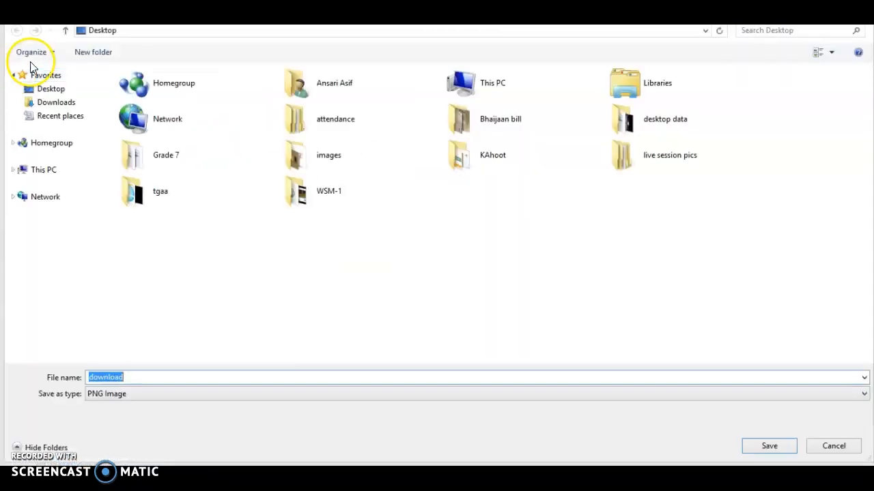
click(54, 90)
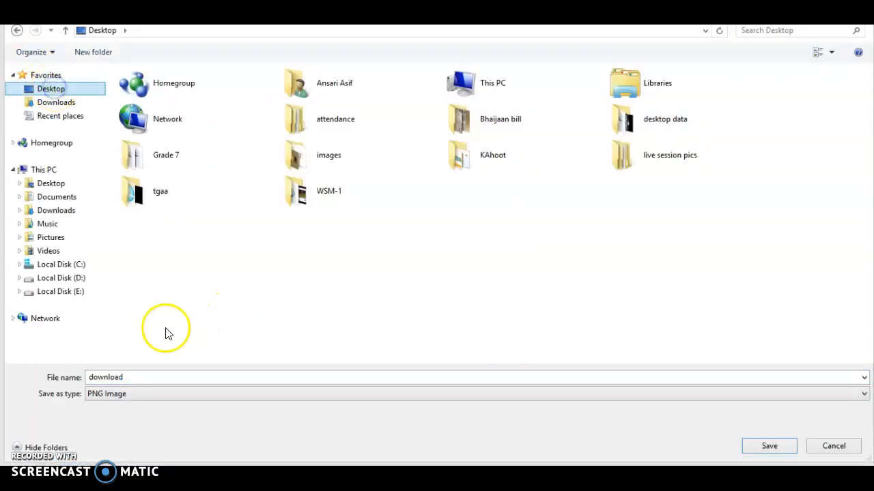
double_click(140, 374)
text(logo)
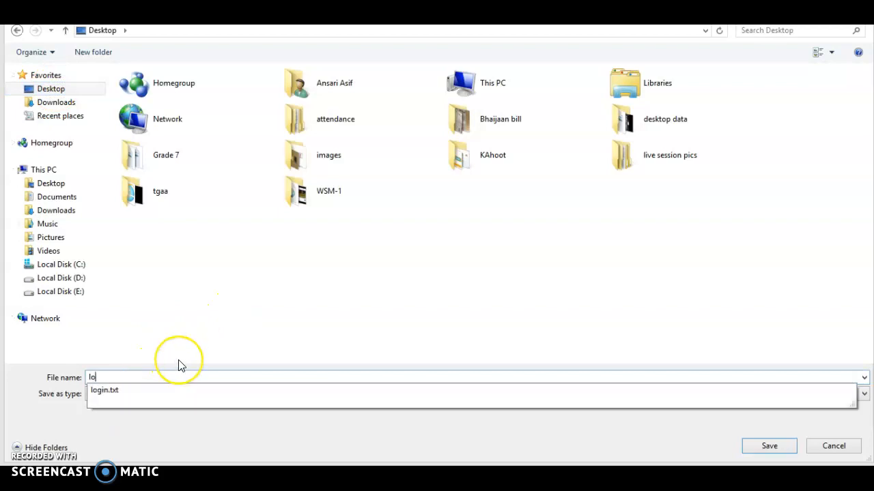
key(Return)
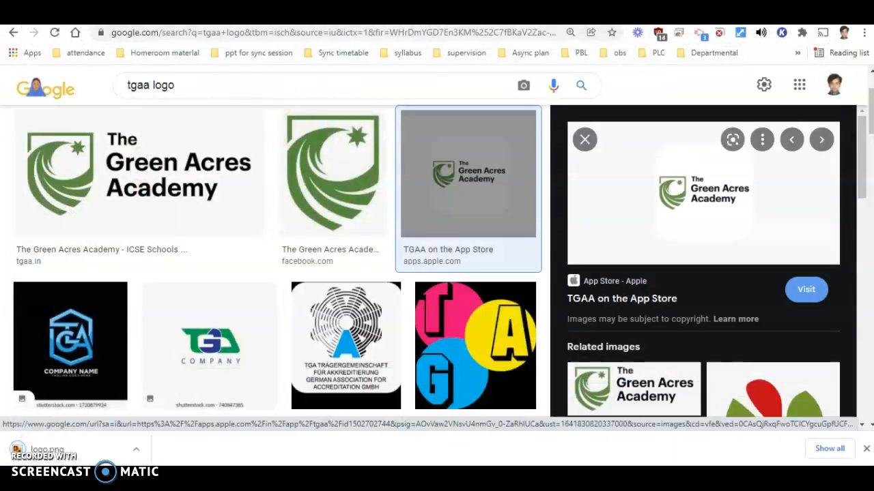
Step: Back in the site editor, upload the logo PNG from the Desktop as the site's logo and close the settings
key(ctrl+shift+Tab)
click(429, 244)
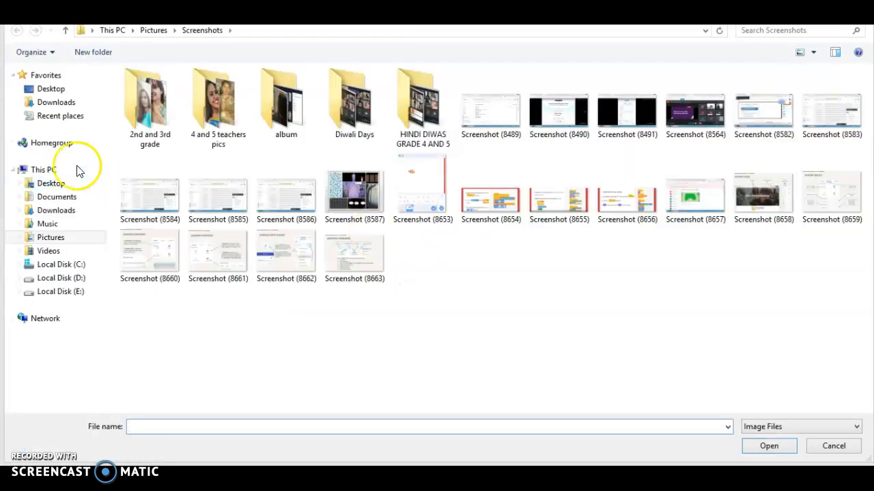
click(56, 102)
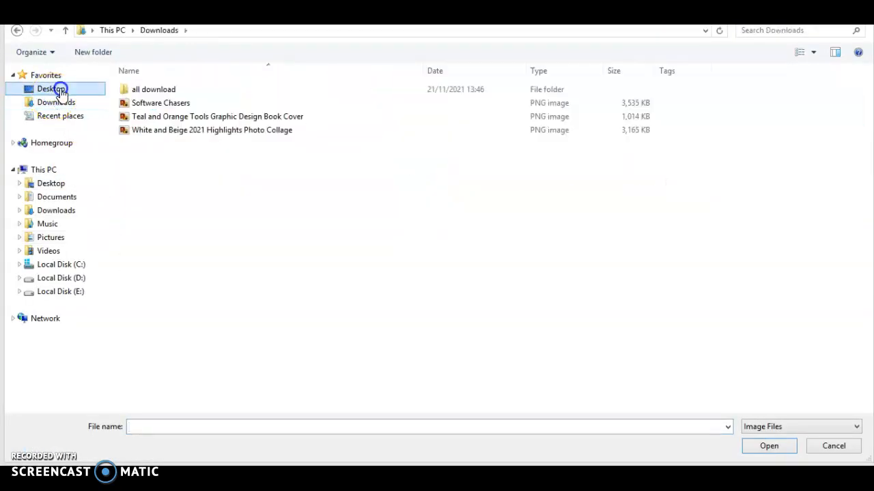
click(52, 89)
click(138, 227)
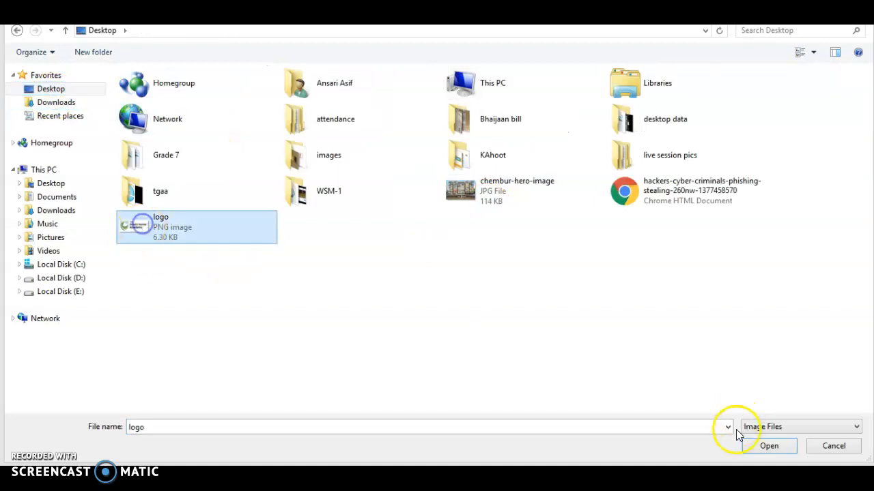
click(760, 445)
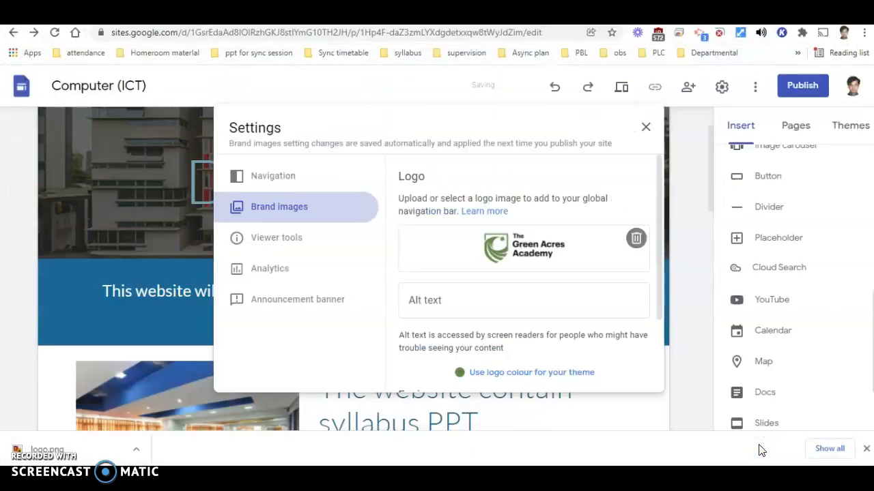
scroll(640, 284, down, 3)
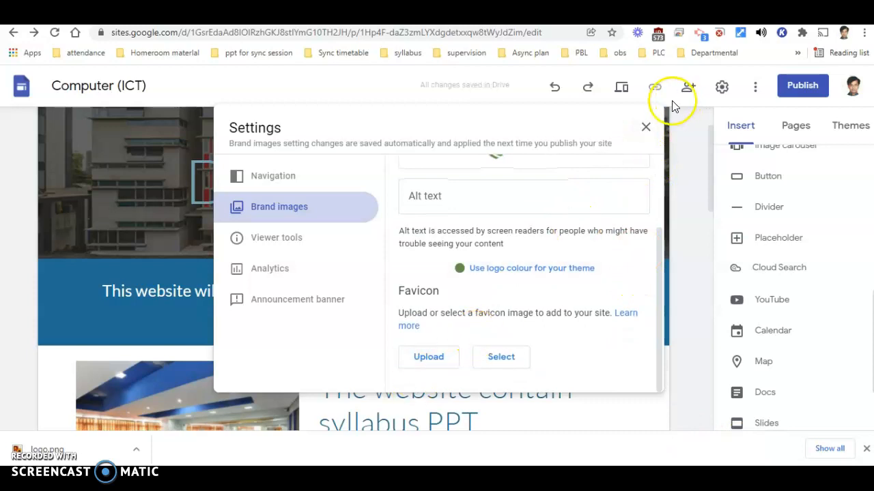
click(646, 126)
scroll(263, 240, up, 1)
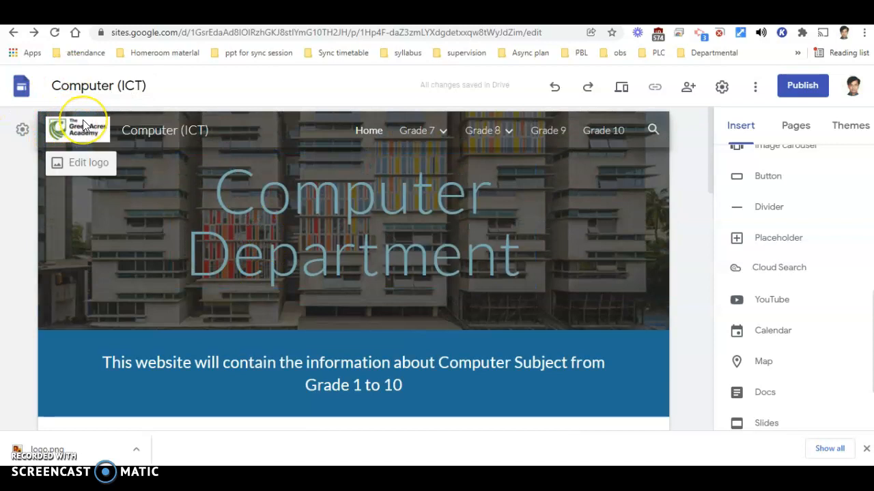
Step: Review the viewer tools and analytics sections of the site settings
click(721, 87)
click(284, 243)
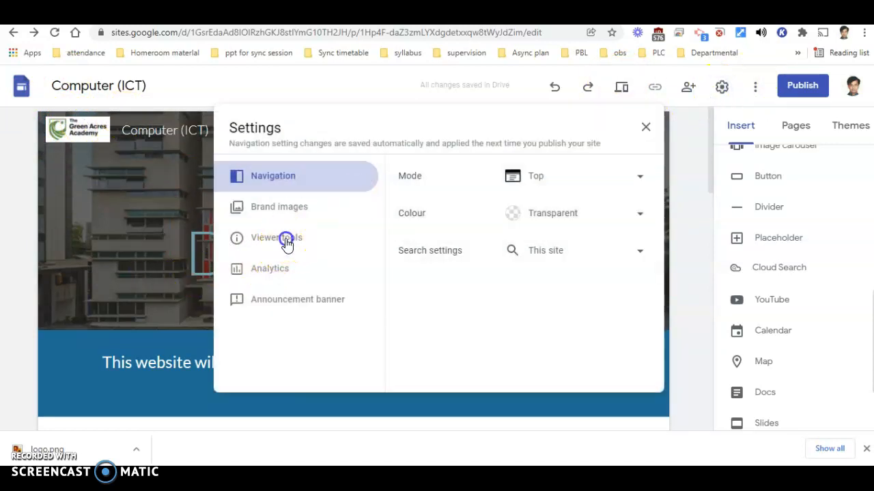
click(287, 275)
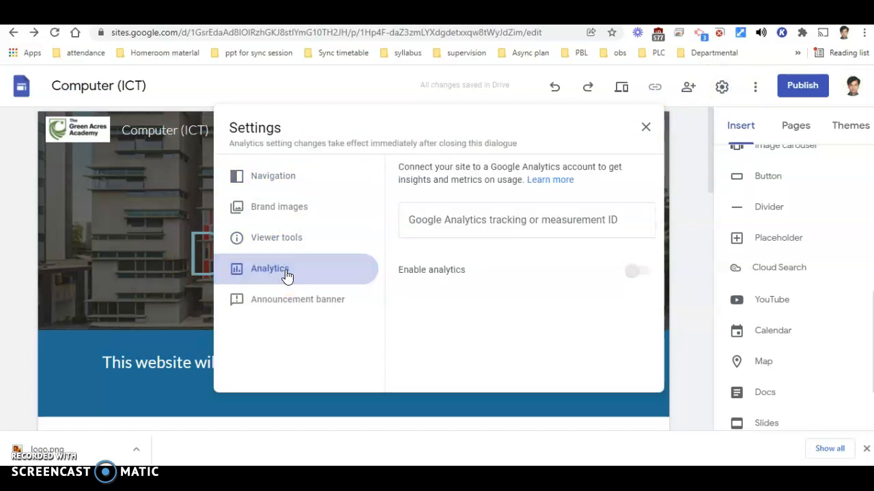
Step: Set the site's navigation mode to Side and check the page list in the side menu
click(288, 179)
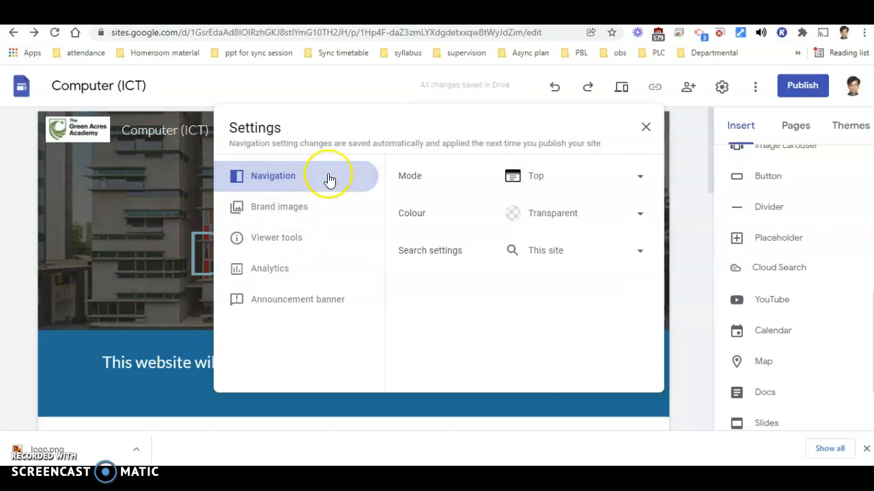
click(629, 179)
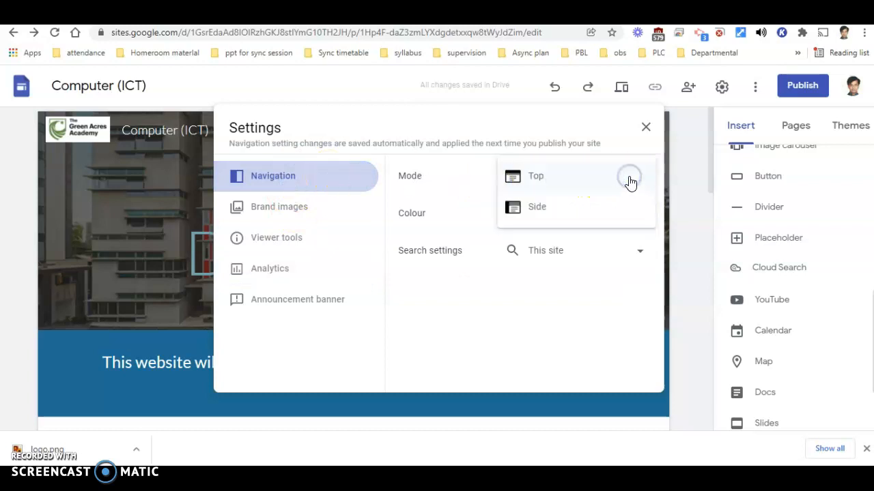
click(554, 209)
click(645, 127)
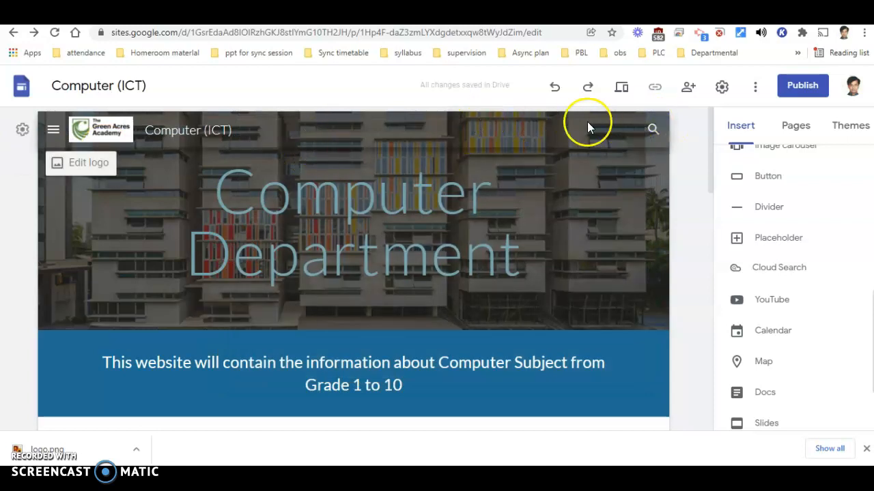
click(54, 130)
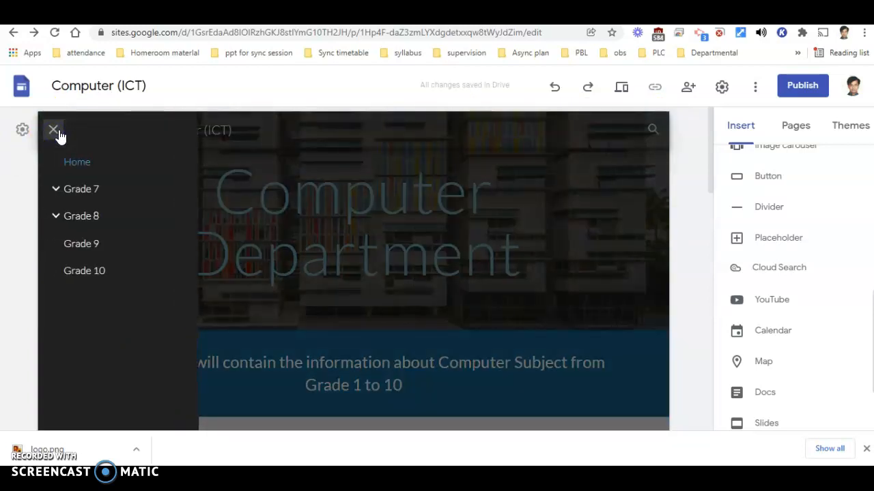
click(471, 240)
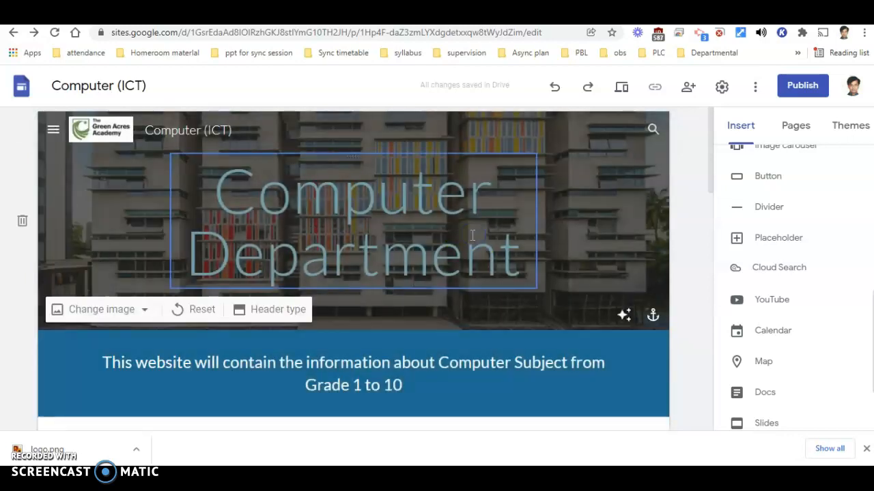
Step: Set the site's navigation mode back to Top and close the settings
click(722, 86)
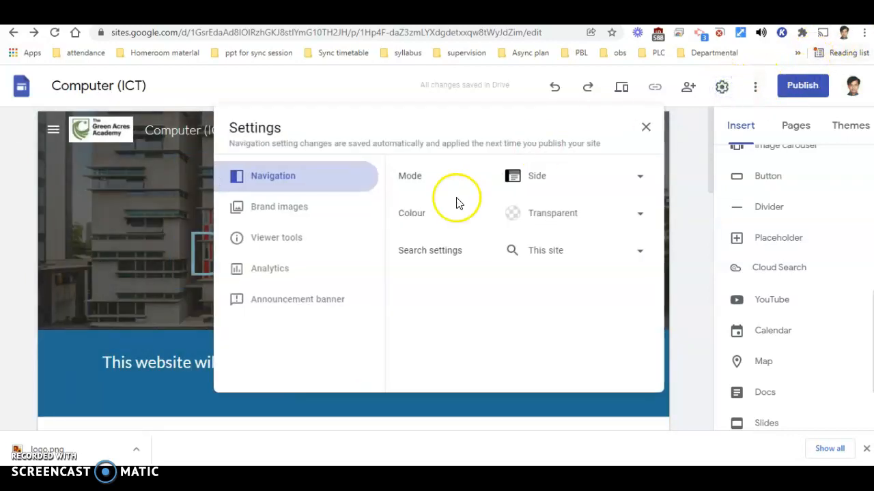
click(639, 177)
click(572, 152)
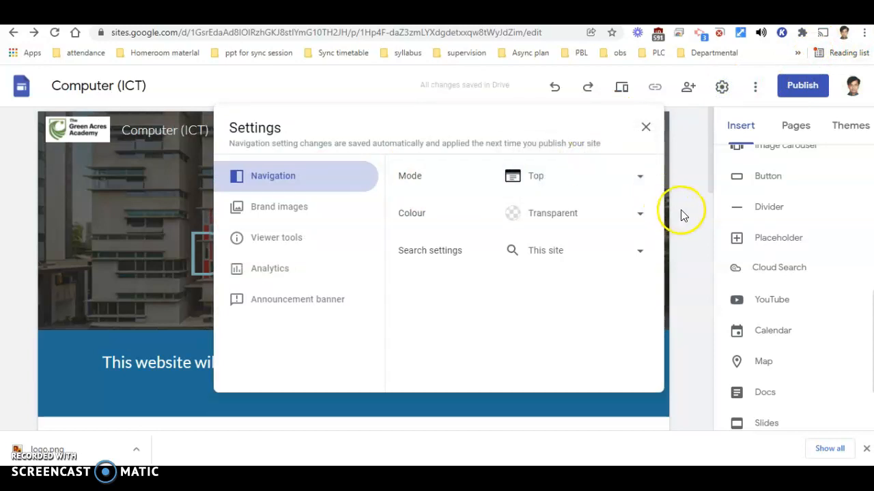
click(679, 213)
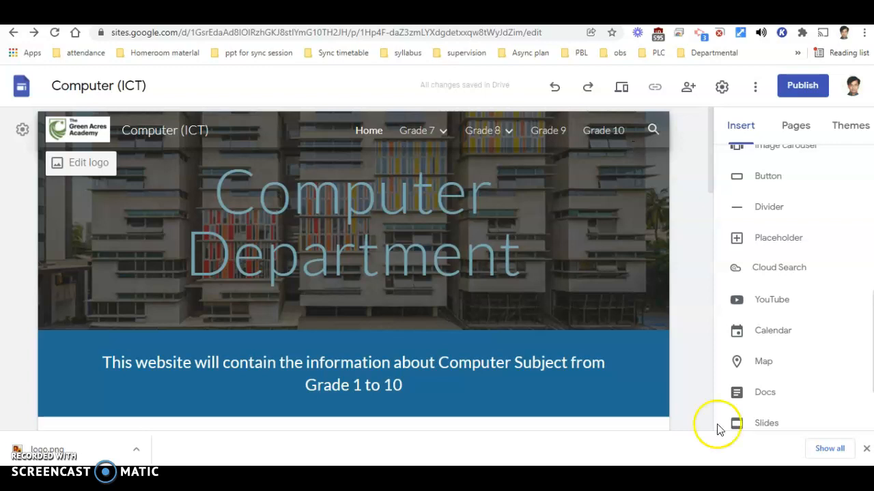
scroll(614, 409, down, 10)
scroll(648, 381, down, 5)
click(415, 344)
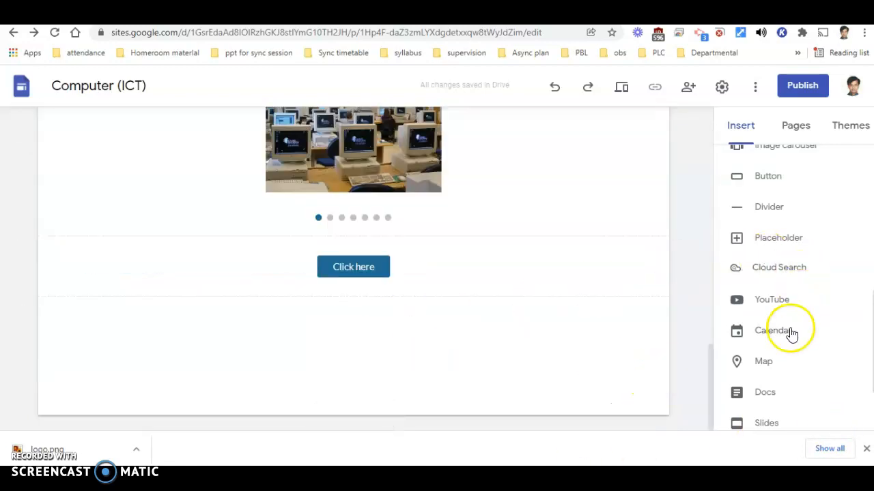
click(765, 396)
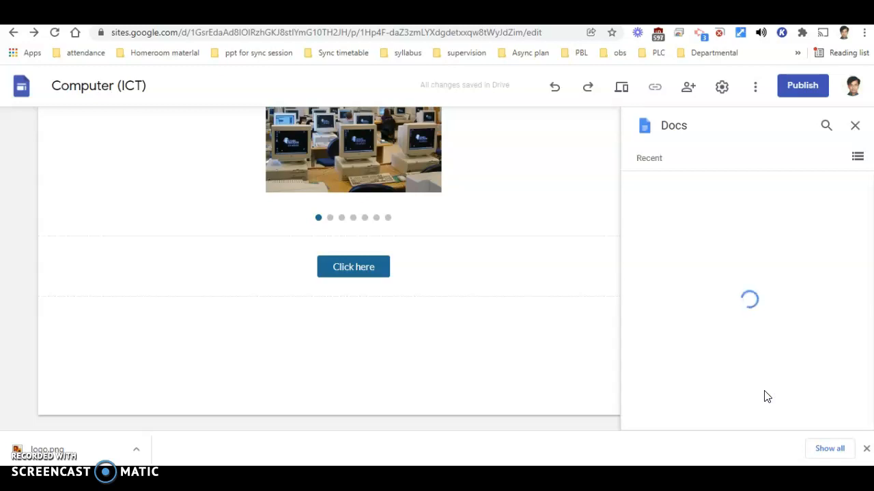
click(826, 127)
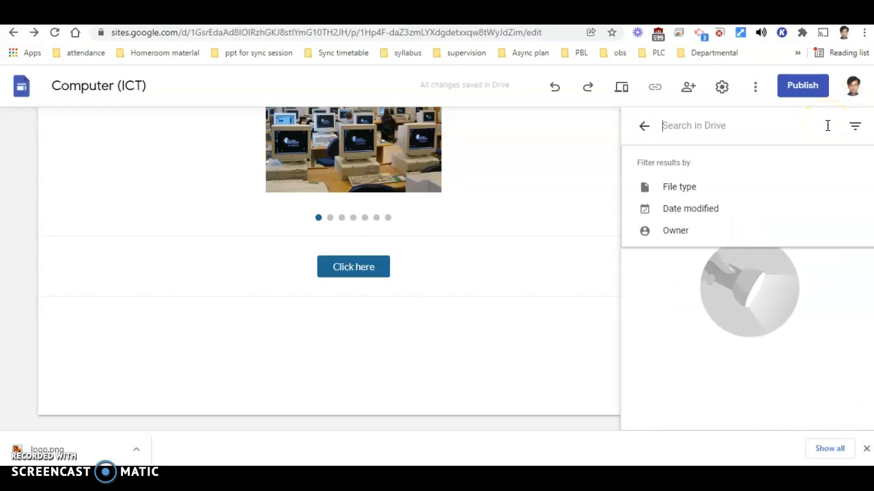
click(645, 126)
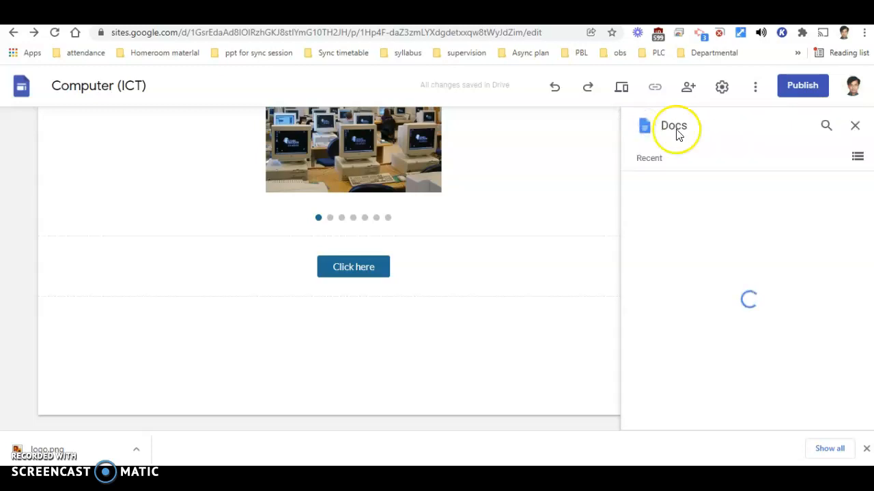
click(854, 127)
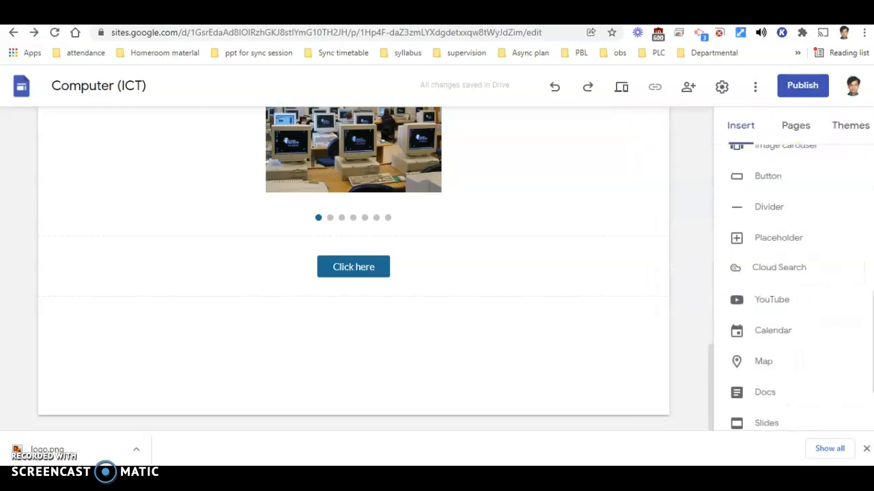
click(219, 16)
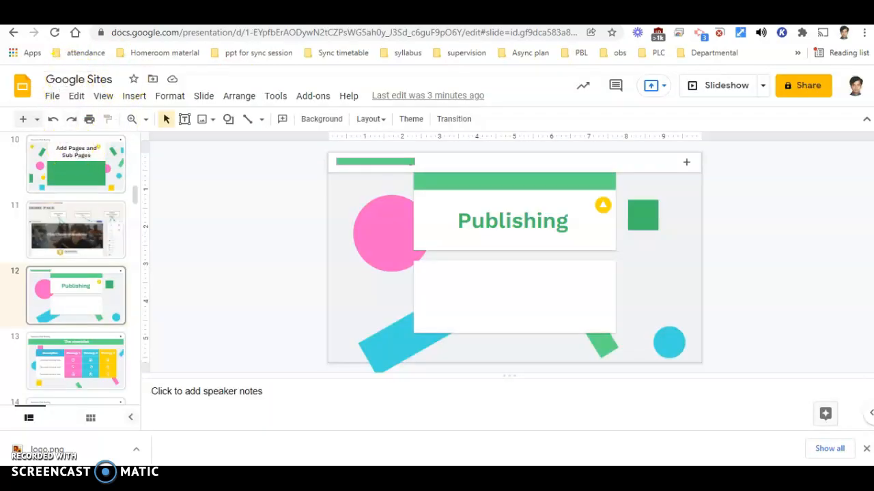
click(147, 16)
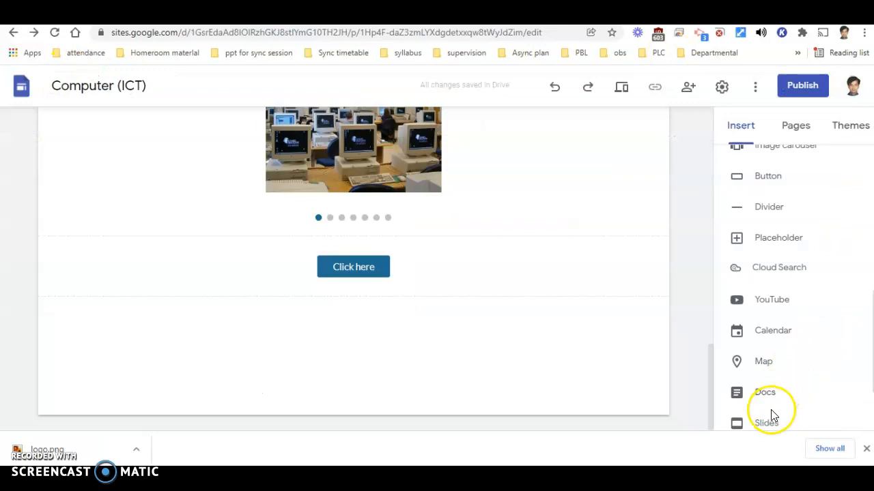
Step: Insert the Google Sites presentation from Slides below the Click here button on the home page
scroll(771, 409, down, 1)
click(778, 368)
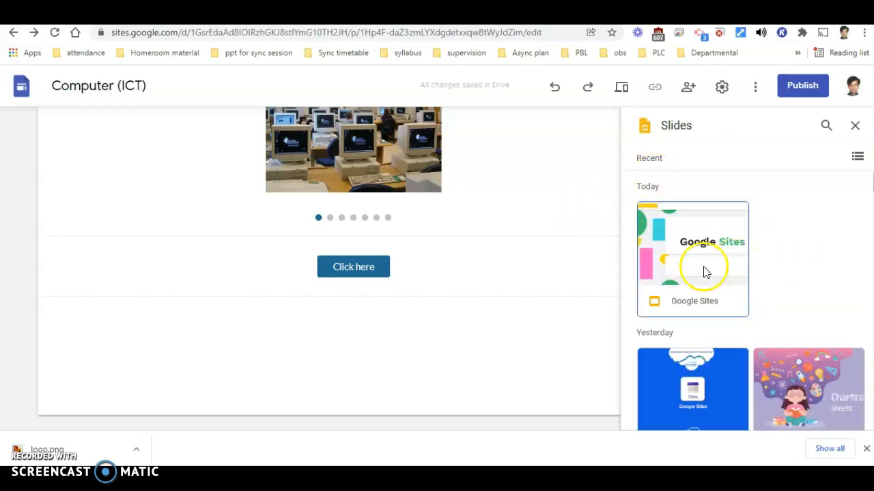
click(705, 269)
click(841, 414)
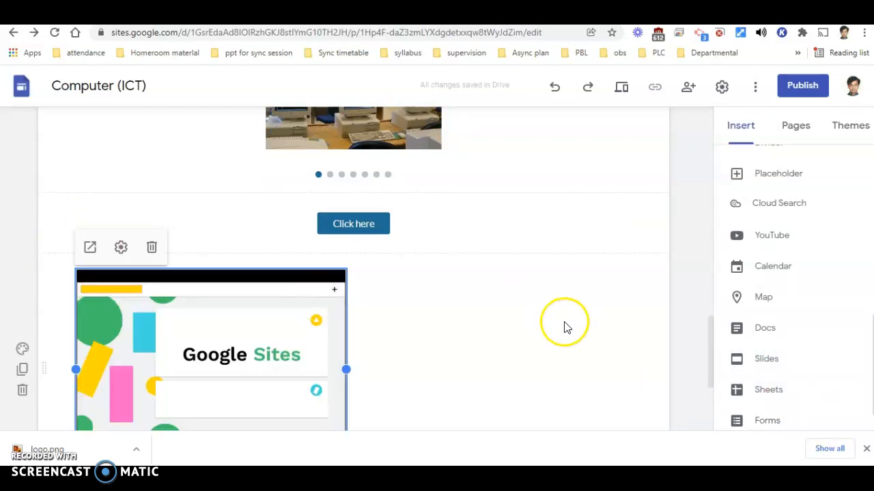
Step: Move the embedded presentation to the horizontal centre of its section
scroll(833, 413, down, 1)
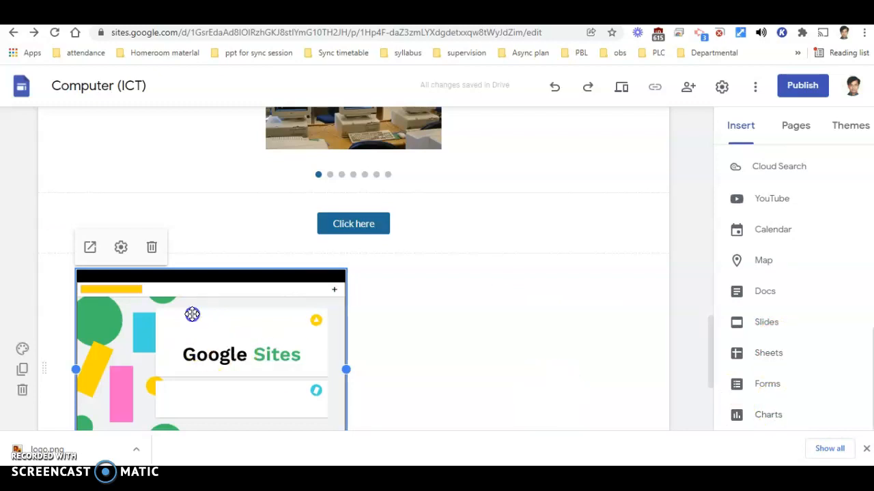
drag(355, 306, 375, 307)
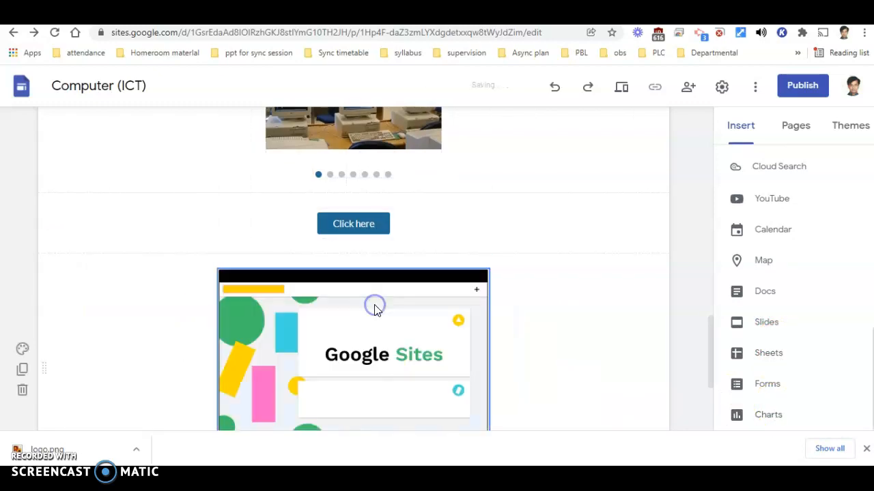
scroll(397, 322, down, 3)
scroll(398, 322, up, 15)
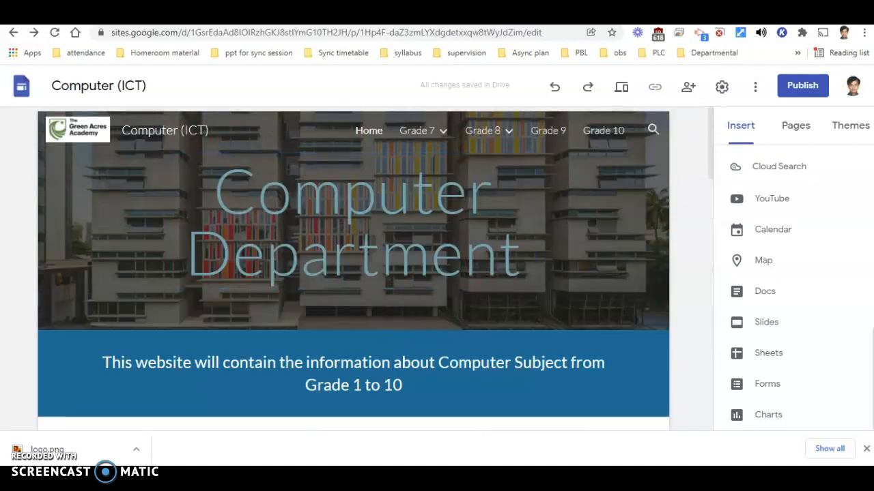
Step: Publish the site at the web address computer-ict and unpublish it again
click(814, 87)
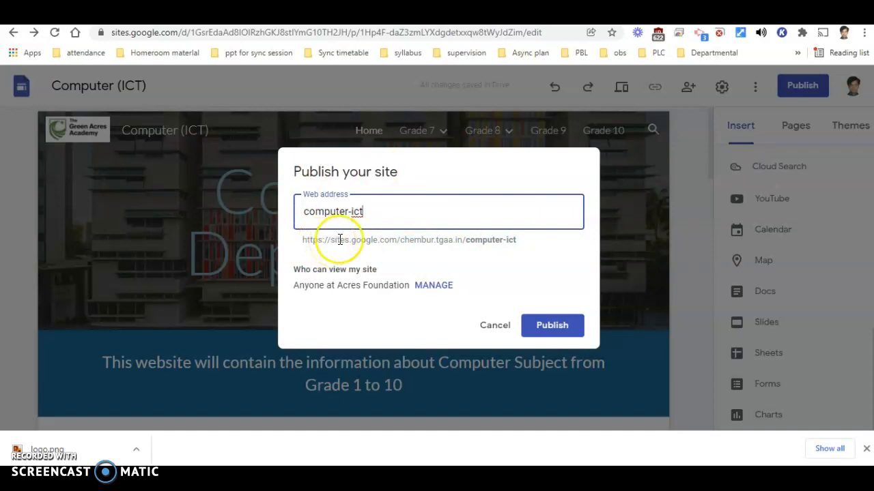
click(557, 333)
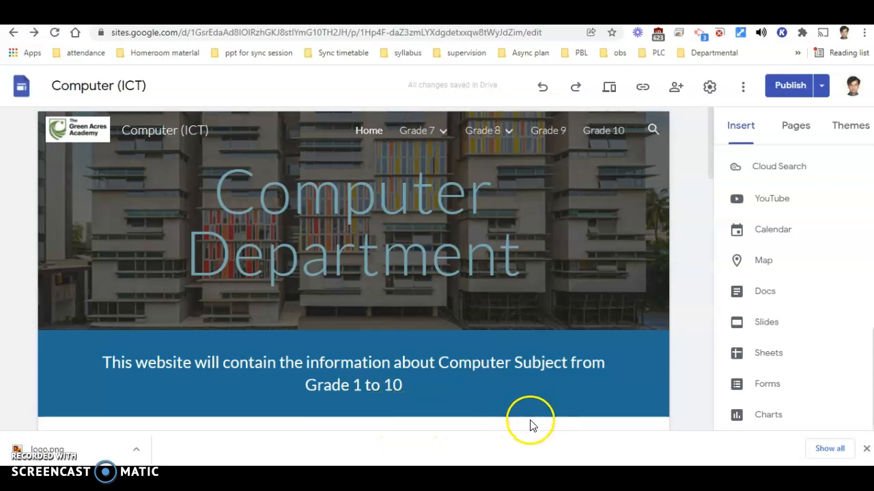
click(821, 89)
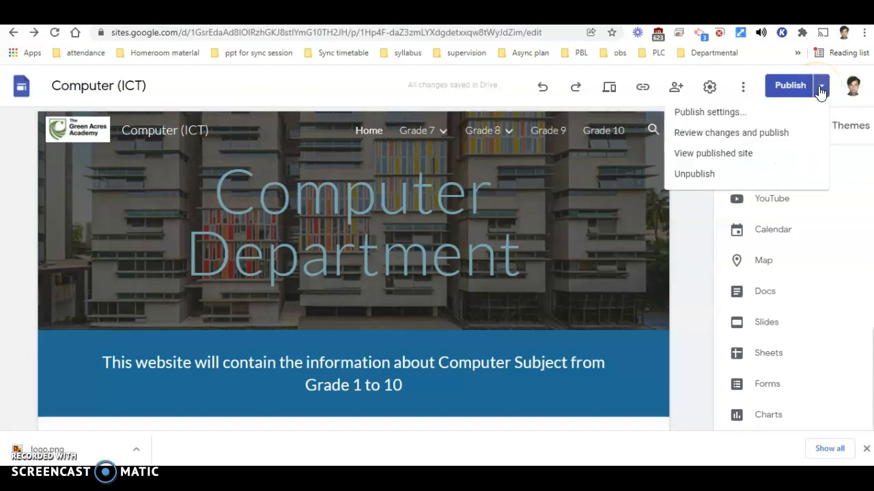
click(709, 176)
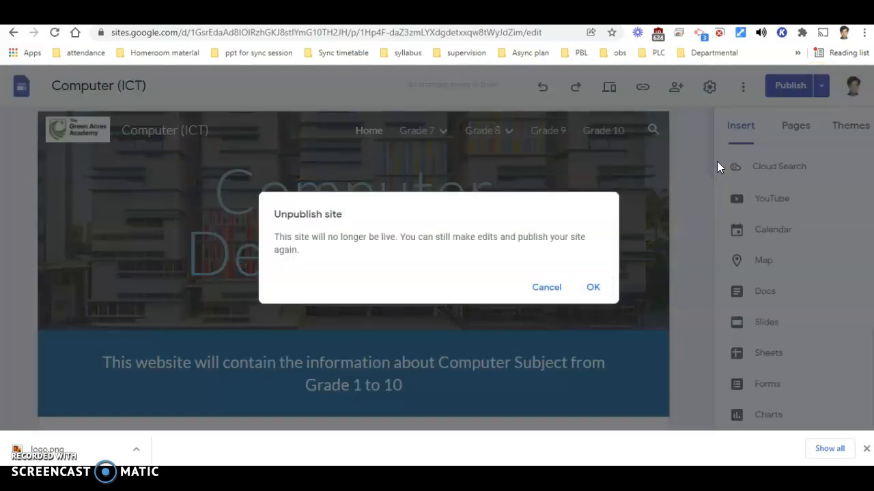
click(593, 288)
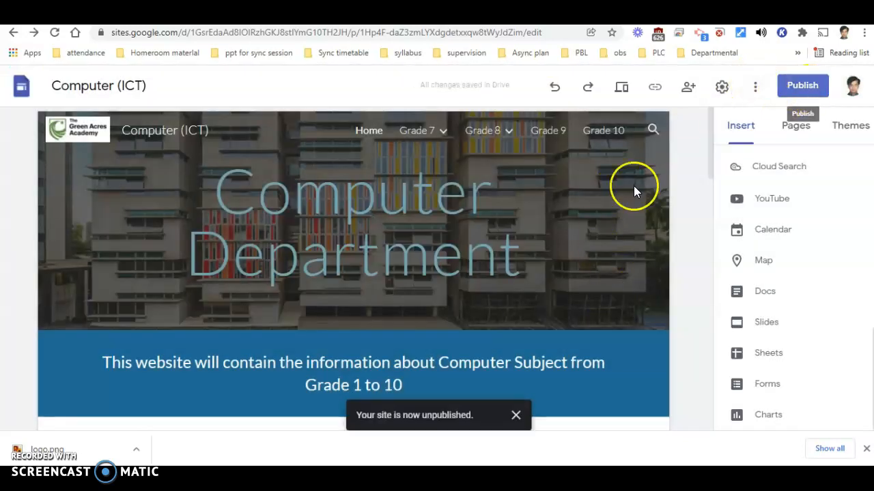
Step: Publish the site at the web address computer-ict, keeping the published site's viewing access set to Acres Foundation
click(803, 86)
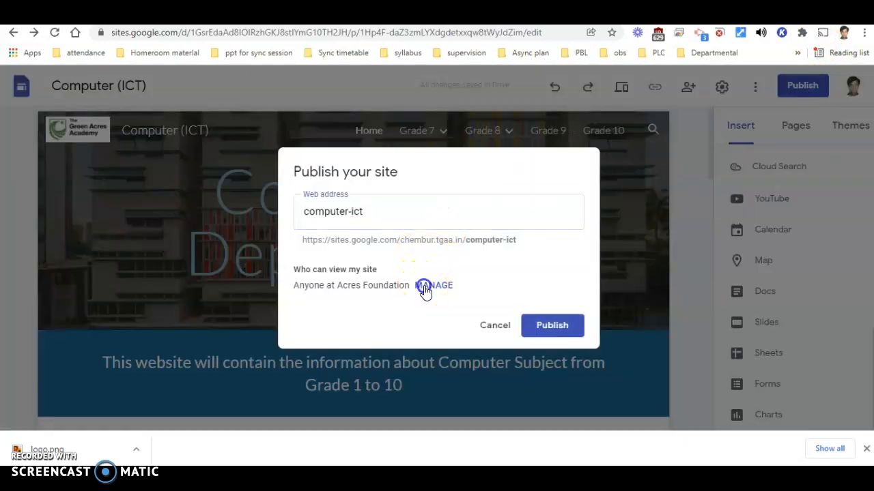
click(424, 288)
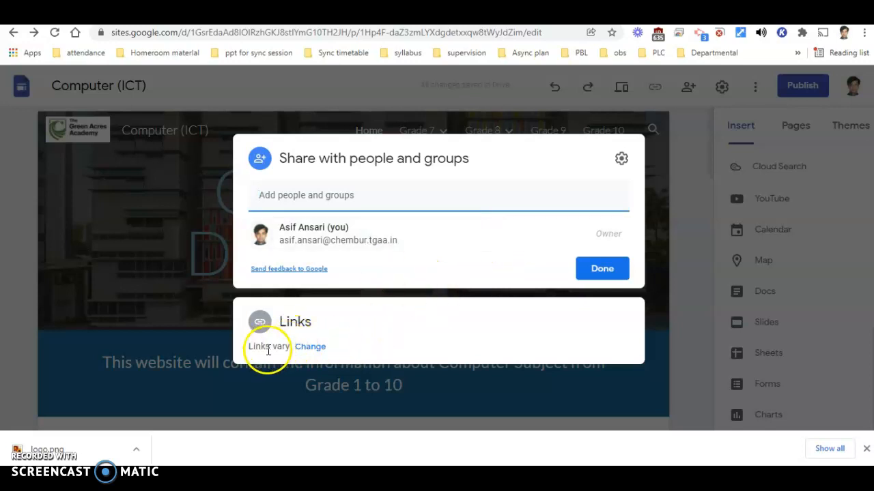
click(305, 347)
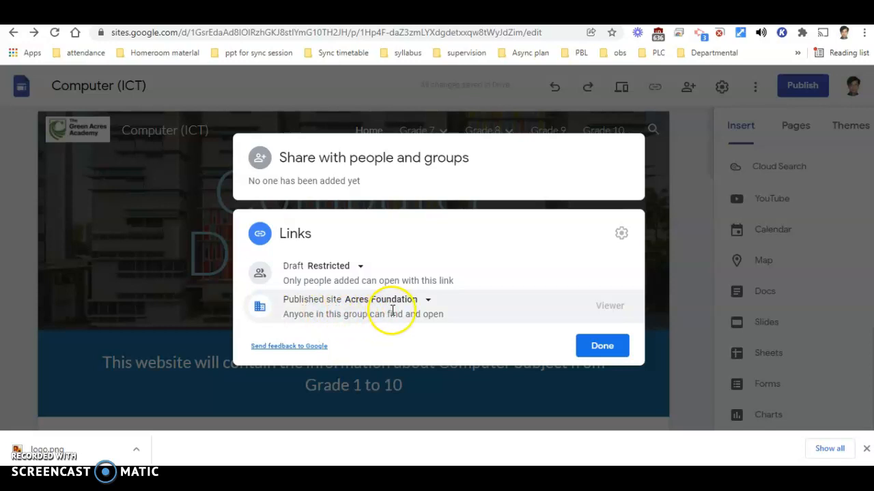
click(428, 300)
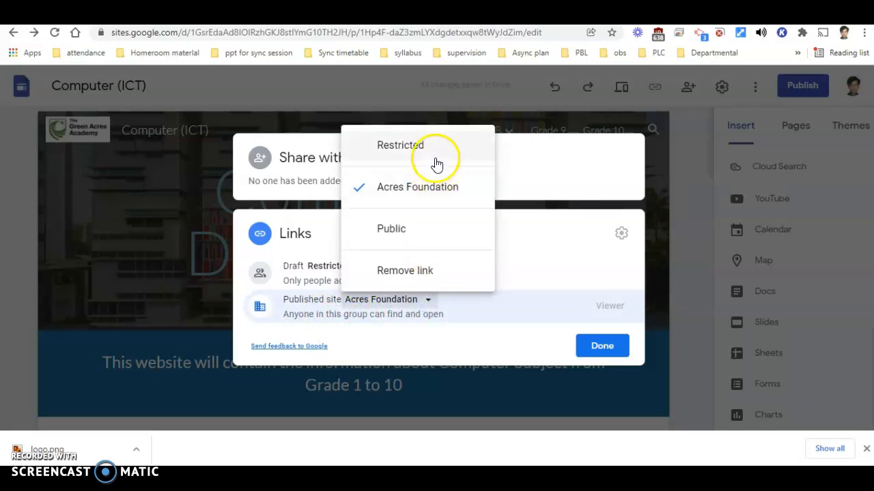
click(406, 196)
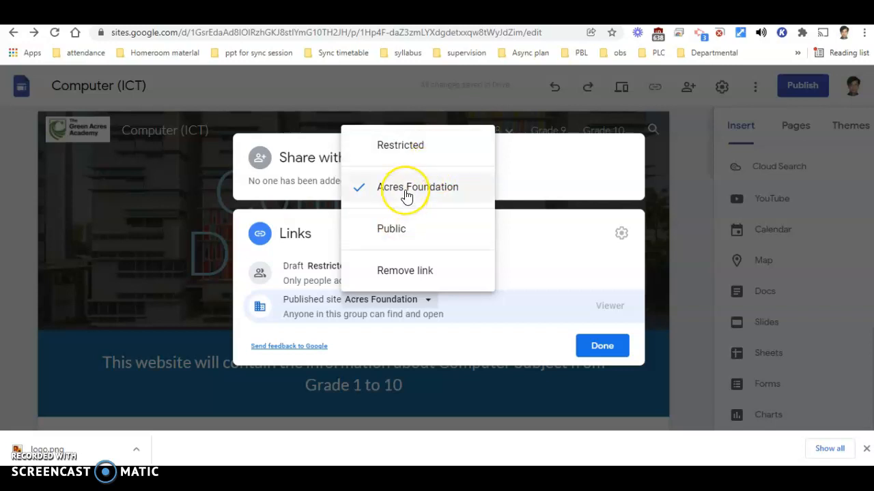
click(406, 196)
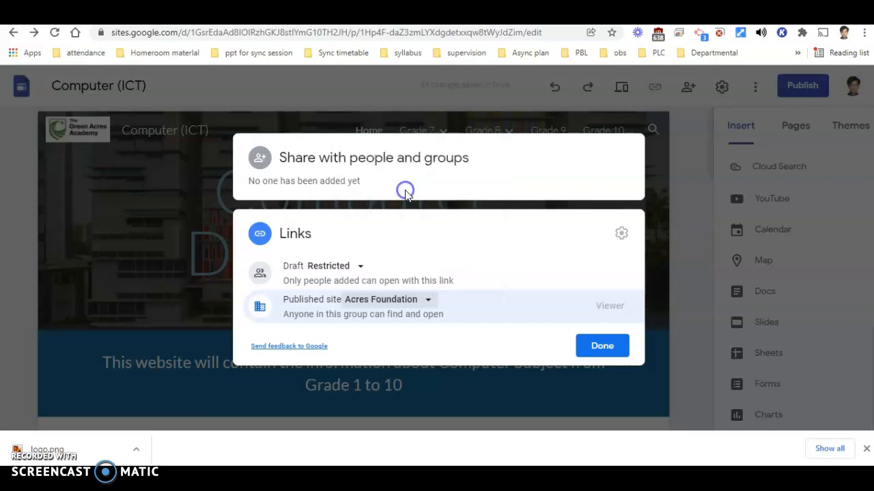
click(602, 348)
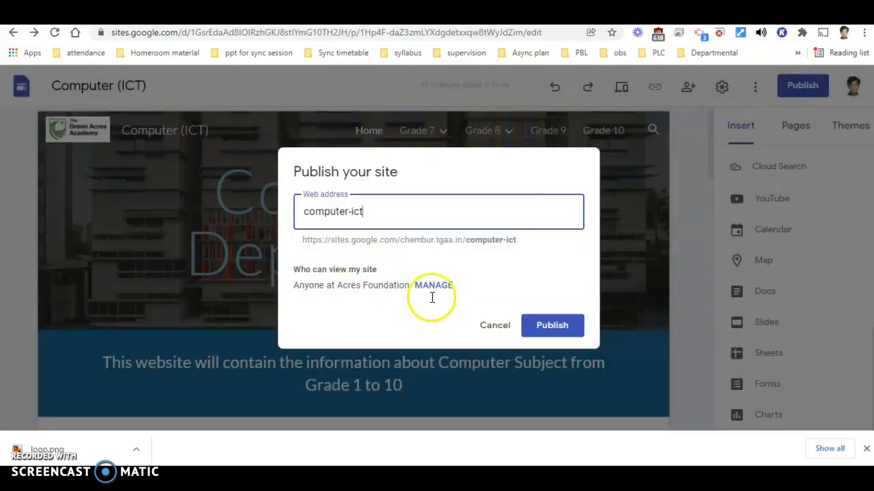
click(551, 325)
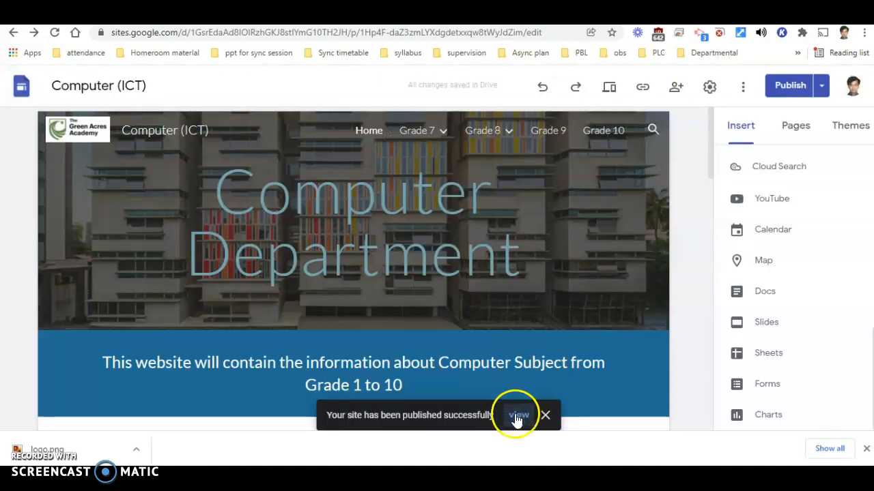
Step: View the published site, checking the Grade 7 subpages and the home page down to the embedded presentation
click(517, 416)
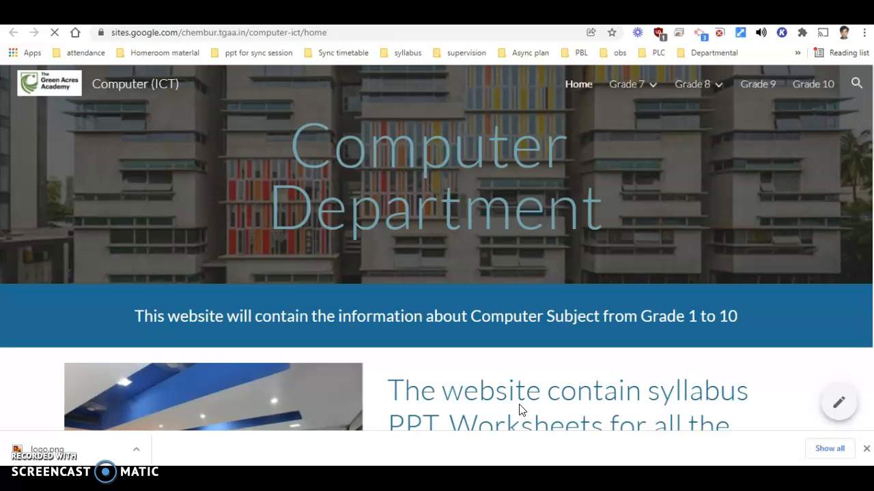
click(649, 84)
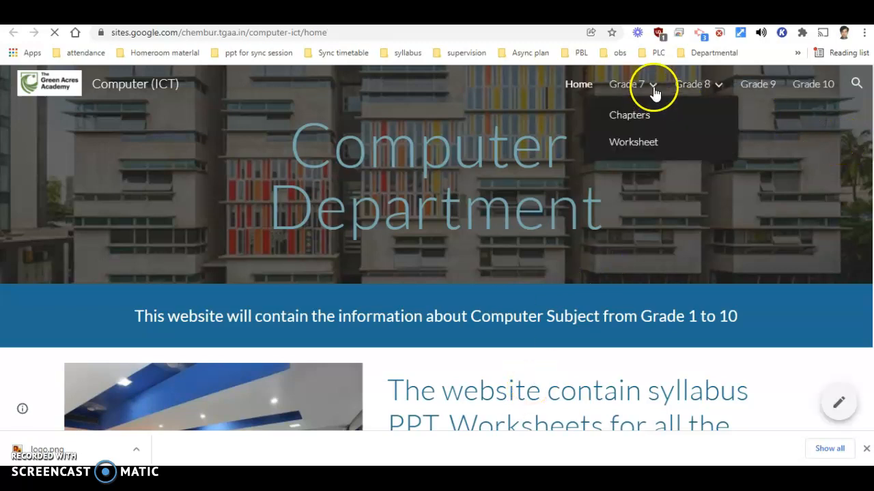
scroll(711, 289, down, 5)
scroll(711, 289, down, 6)
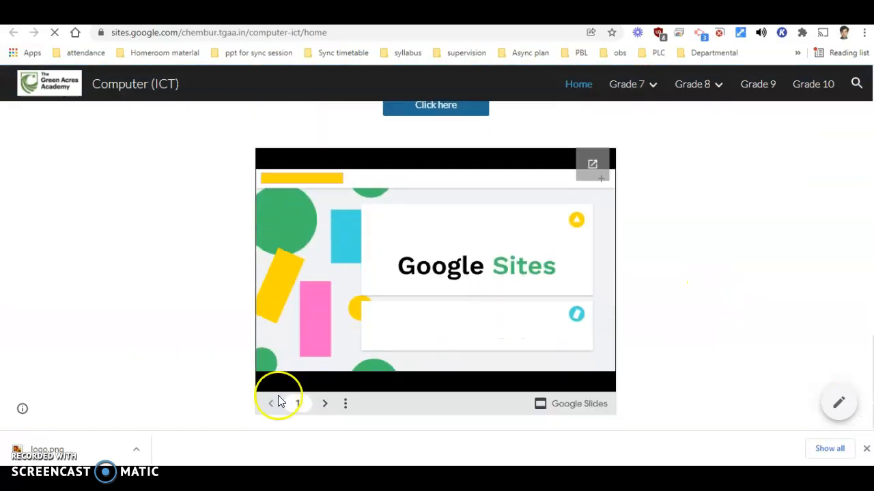
Step: Page through the slides of the embedded presentation on the published page and return to the site editor
click(325, 403)
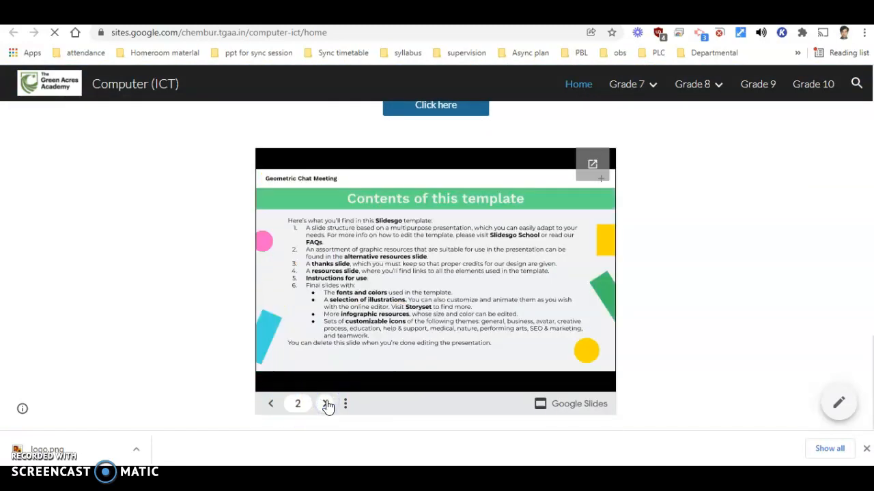
click(326, 404)
click(328, 404)
click(331, 404)
click(331, 404)
click(331, 404)
click(332, 404)
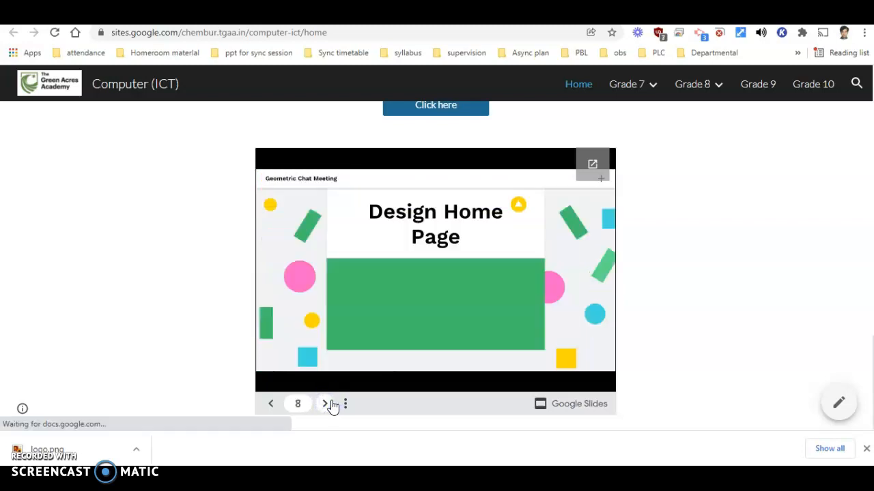
click(332, 403)
click(613, 324)
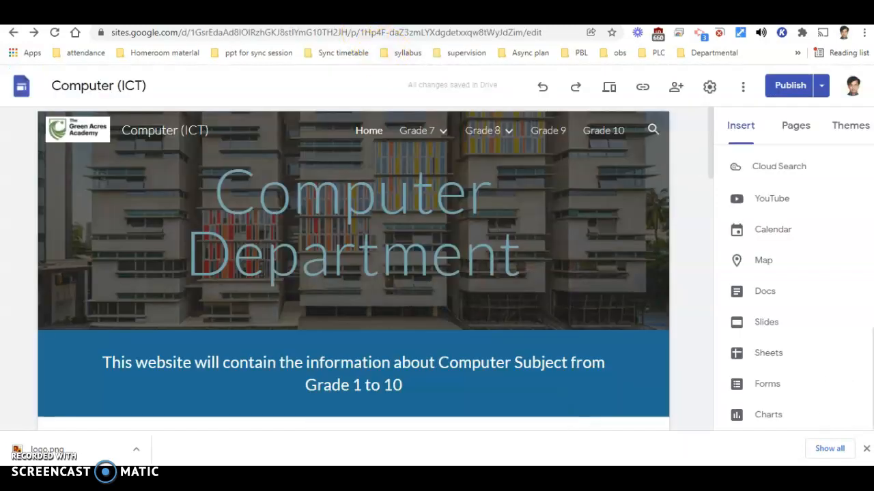
Step: Select the editor page's web address, view the site's sharing options and close them without changes
click(563, 34)
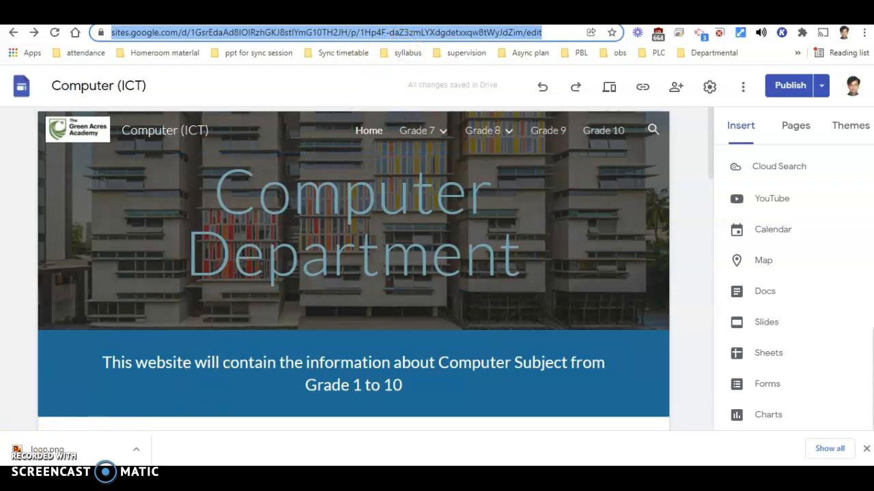
mouse_move(238, 477)
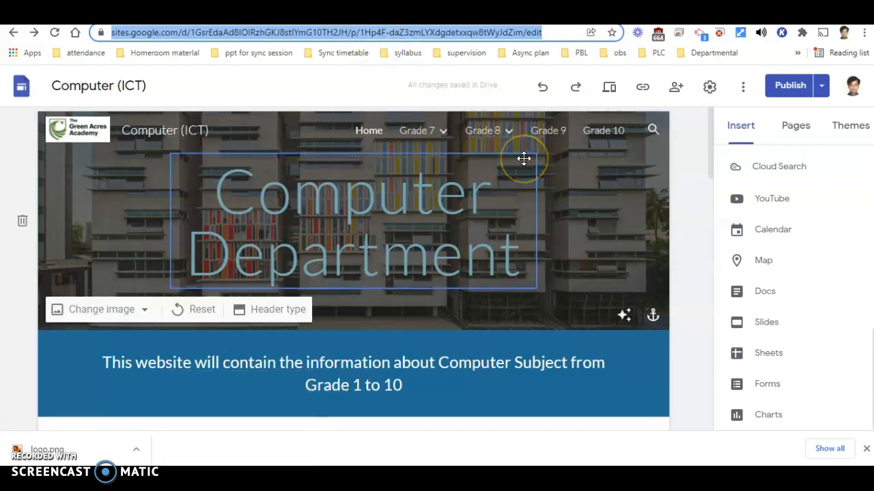
click(674, 86)
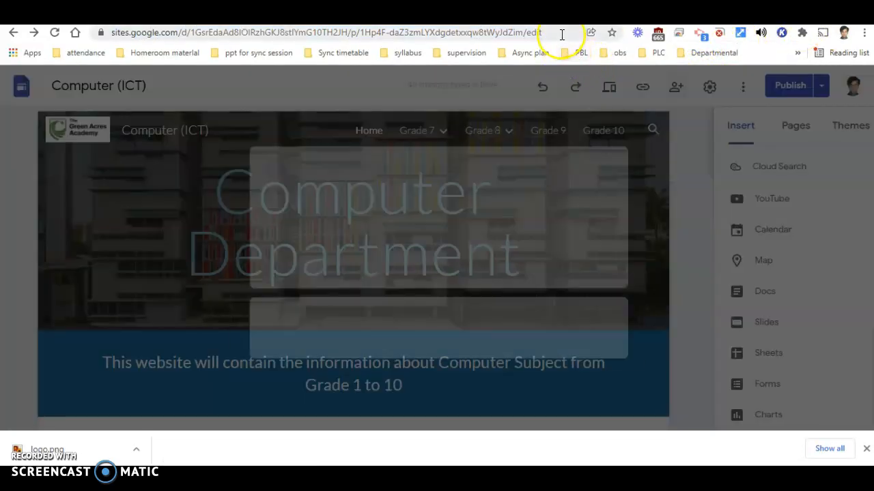
click(561, 34)
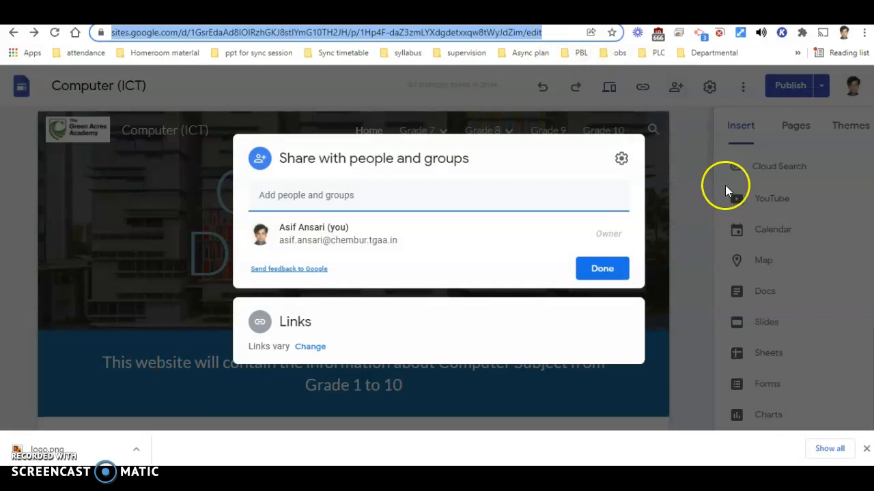
click(685, 204)
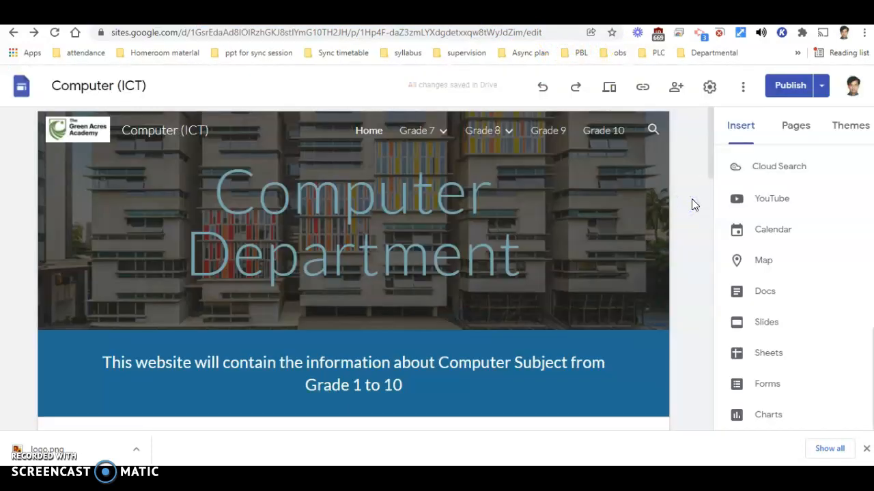
Step: Close the browser's downloads bar
click(866, 449)
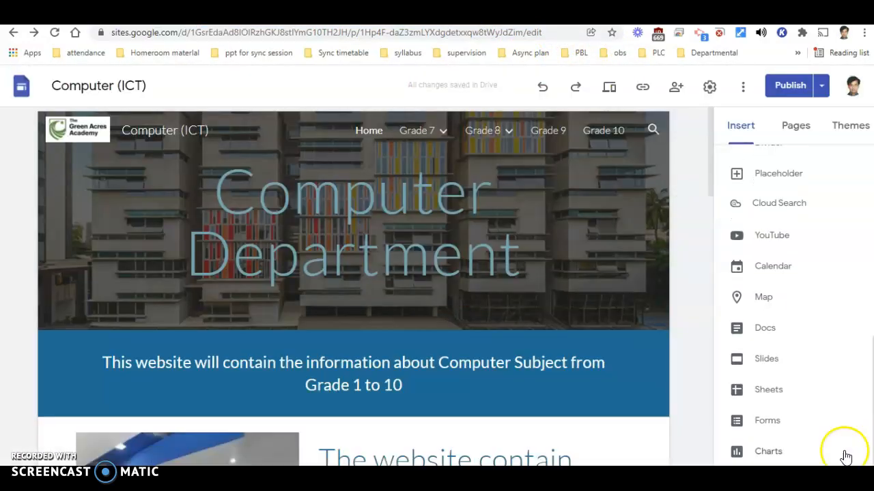
mouse_move(140, 326)
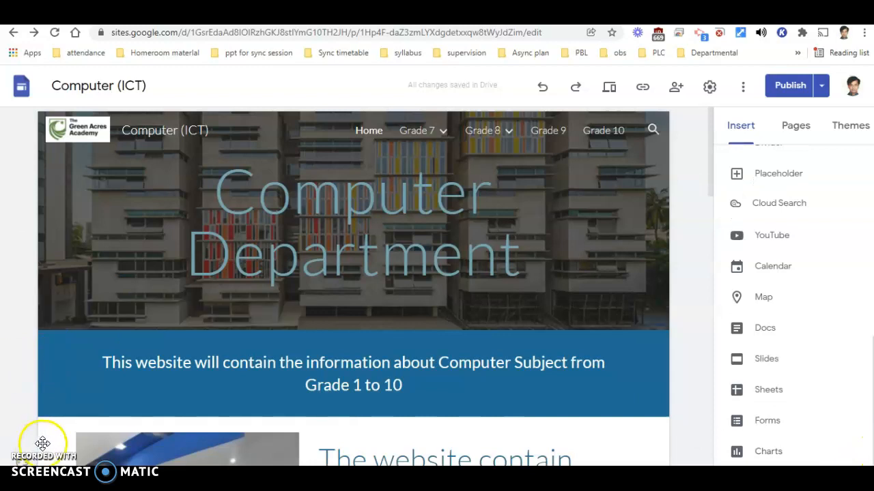